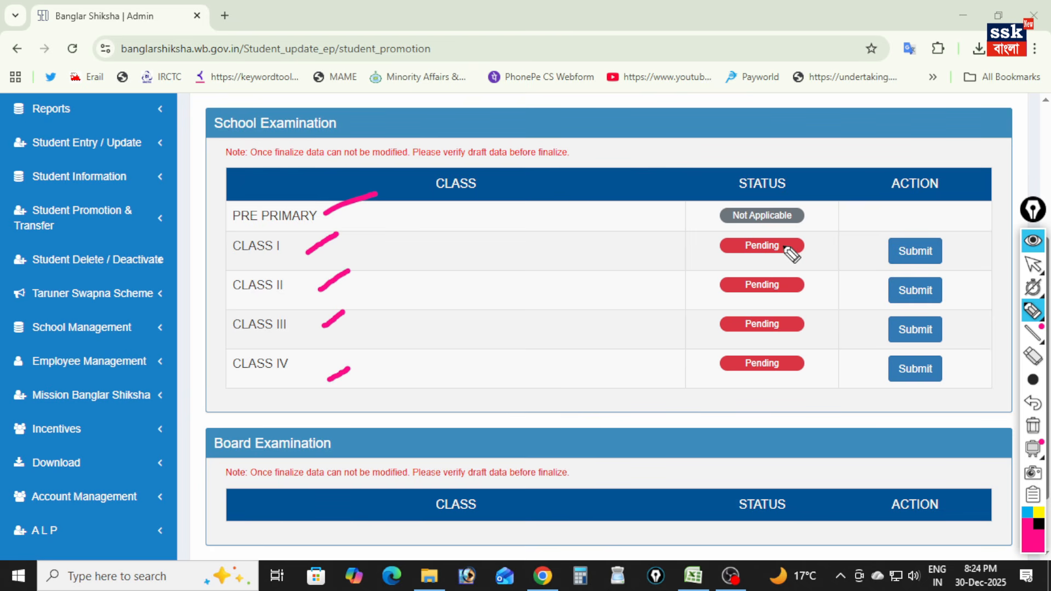
- Tick Class I's Submit action and the student table's Full Name, Promoted, Promoted/Detained Roll Number and Promoted/Detained Section headings with the pen
drag(886, 220, 935, 183)
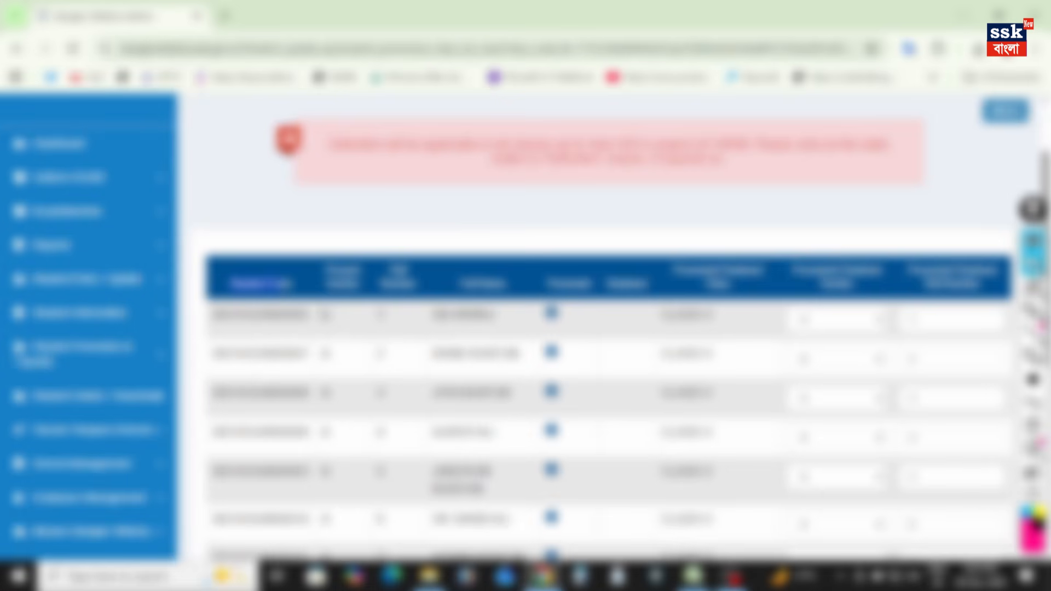
mouse_move(386, 278)
mouse_down()
mouse_move(462, 281)
mouse_move(506, 236)
mouse_up()
click(1032, 310)
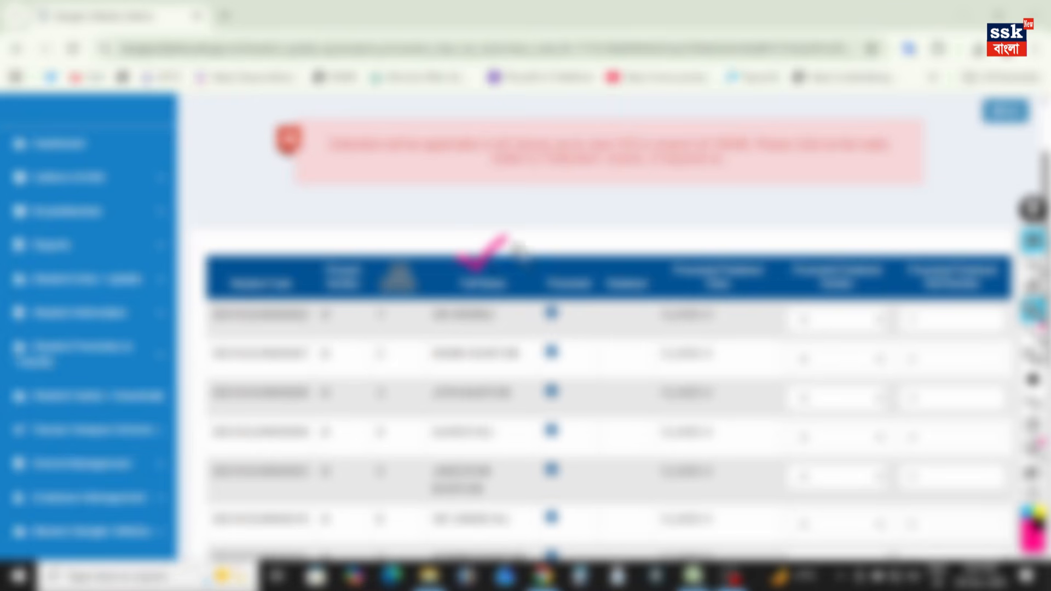
mouse_move(566, 256)
mouse_down()
mouse_move(584, 275)
mouse_move(611, 240)
mouse_up()
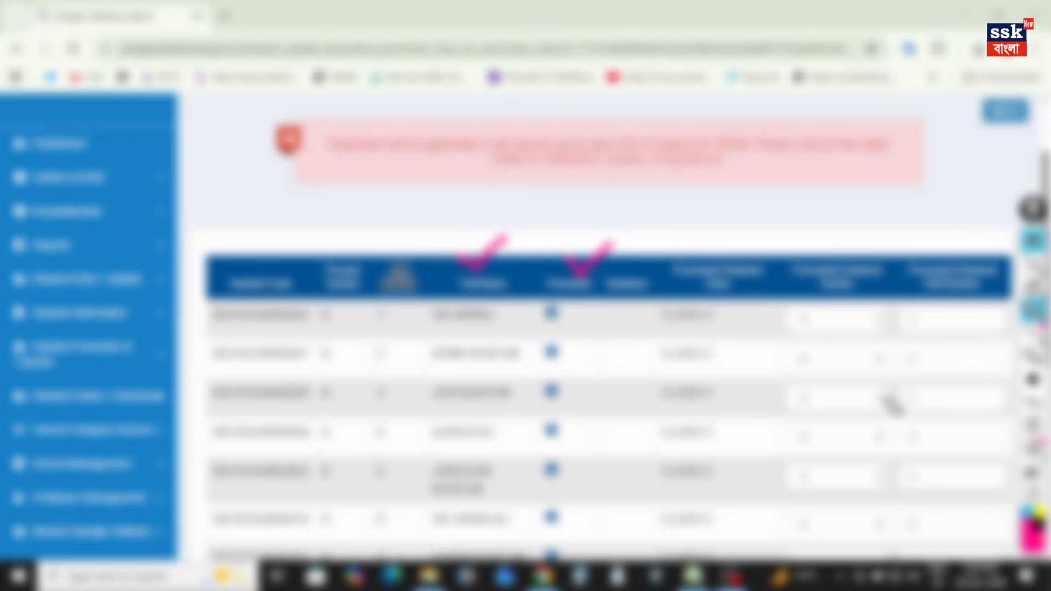
drag(933, 270, 985, 234)
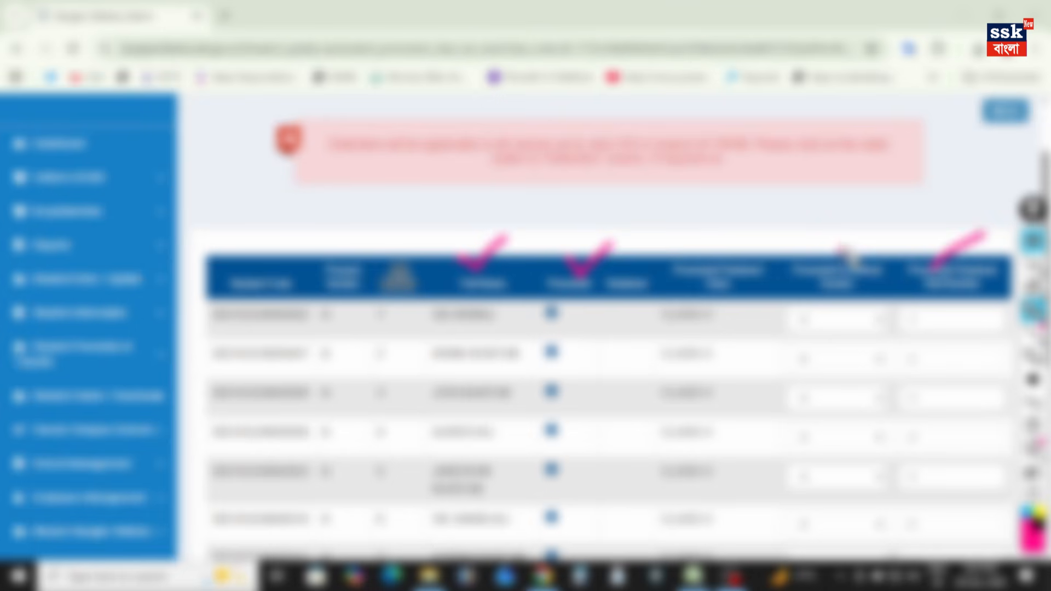
drag(839, 252, 869, 233)
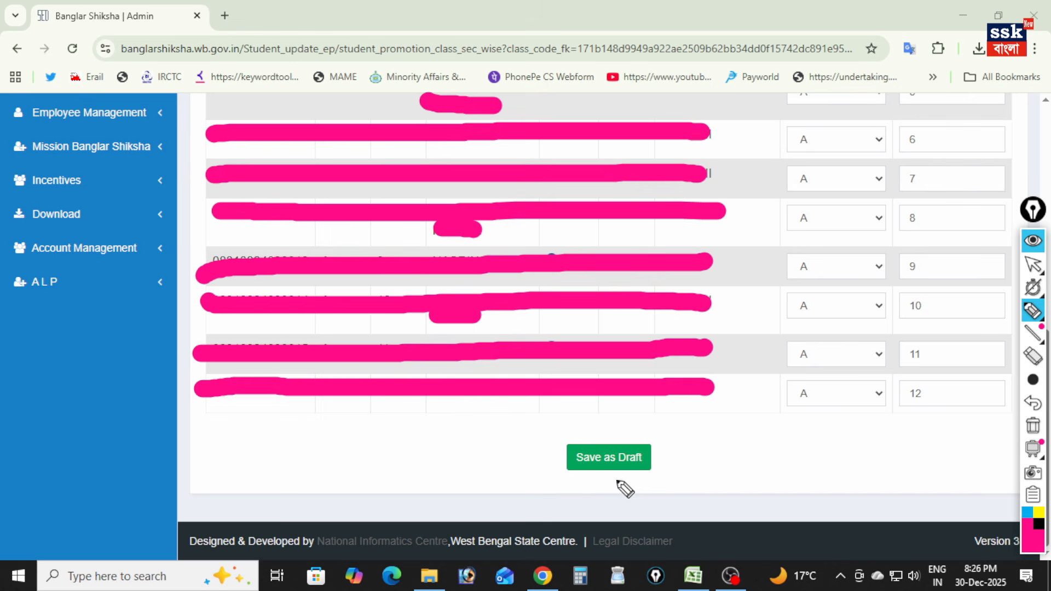
- Tick Save as Draft, the save notice, and the Student Promotion & Transfer and Students' Promotion Detention entries with the pen
drag(602, 423, 654, 395)
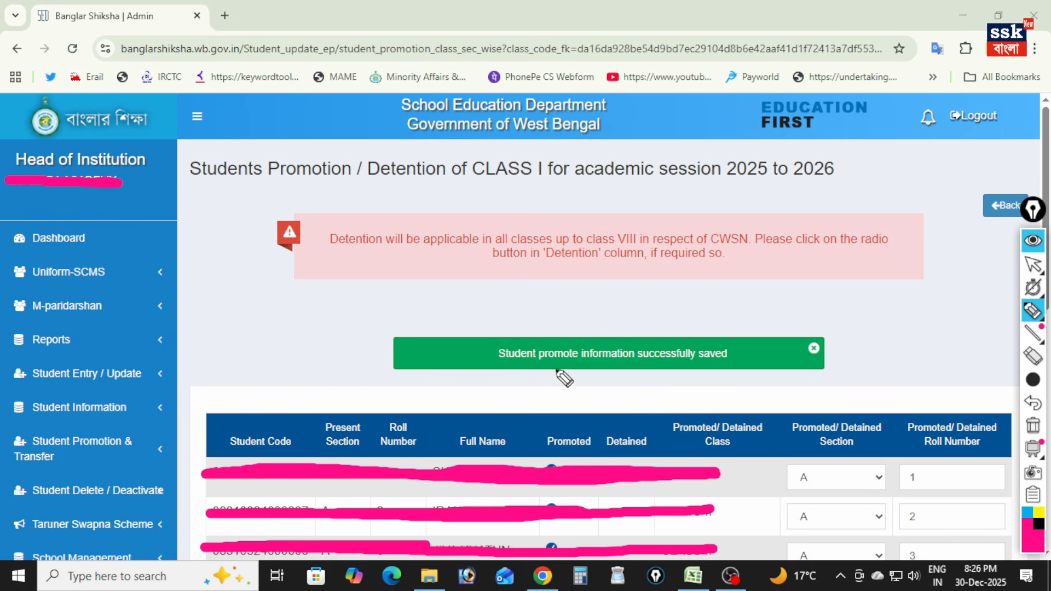
mouse_move(556, 312)
mouse_down()
mouse_move(600, 304)
mouse_move(606, 289)
mouse_up()
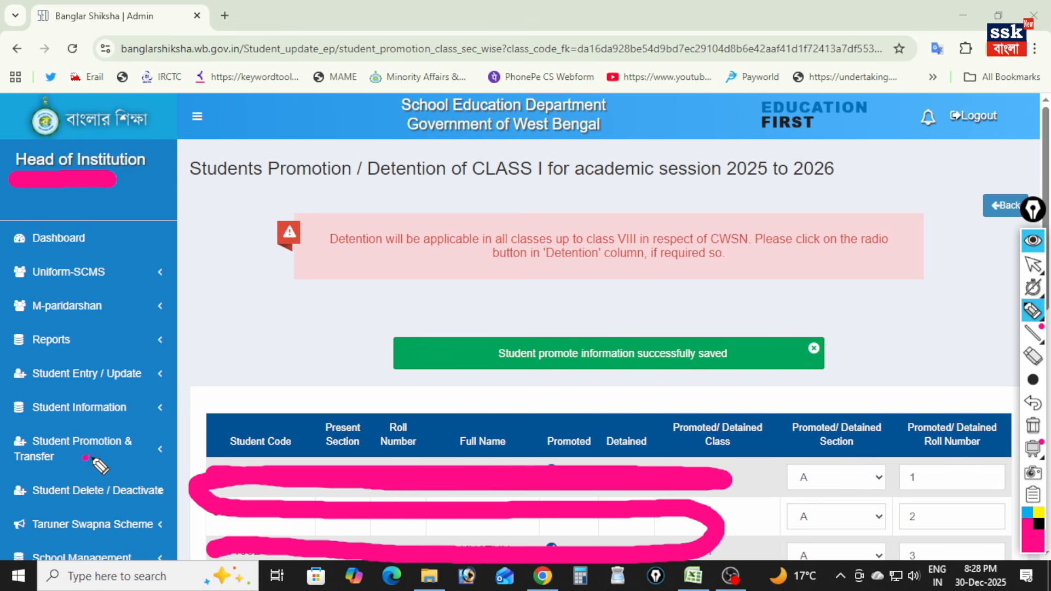
drag(83, 458, 199, 406)
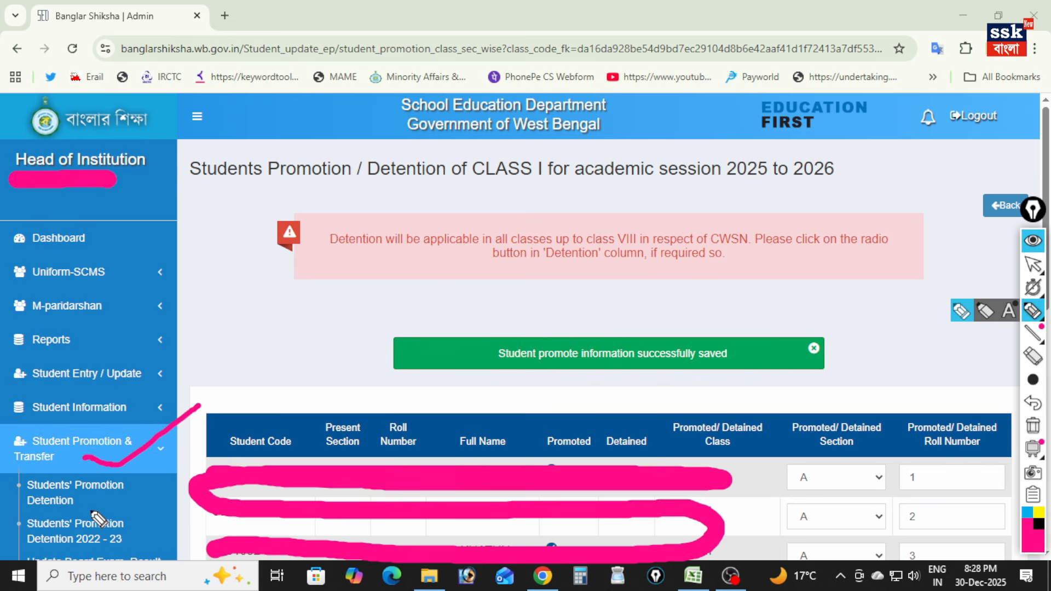
drag(108, 500, 167, 474)
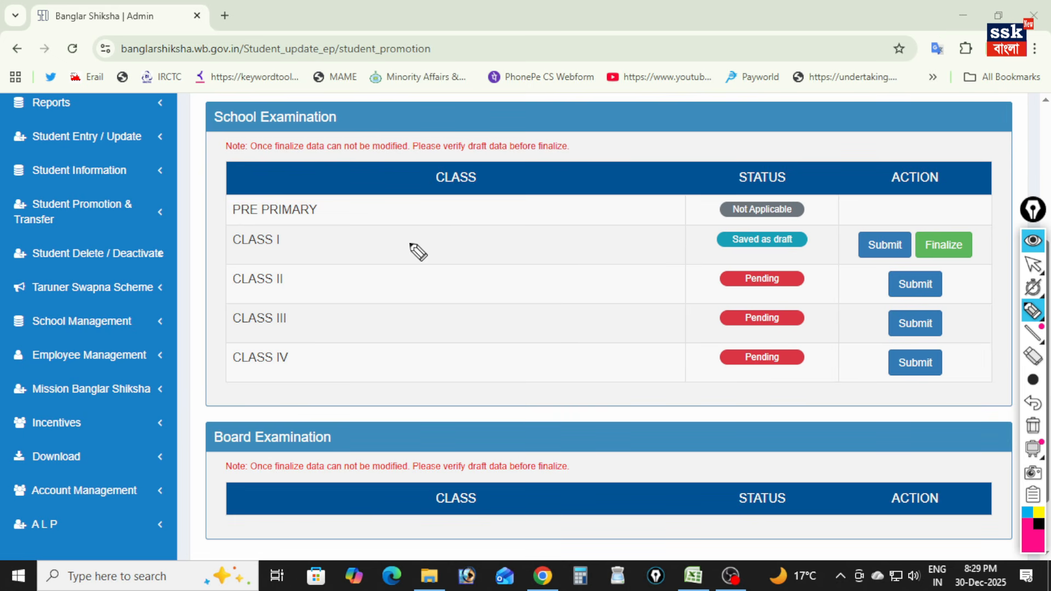
- Mark Class I's Finalize action, the OK choice in its confirmation dialog, and the finalization notice with the pen
mouse_move(929, 214)
mouse_down()
mouse_move(942, 222)
mouse_move(972, 182)
mouse_up()
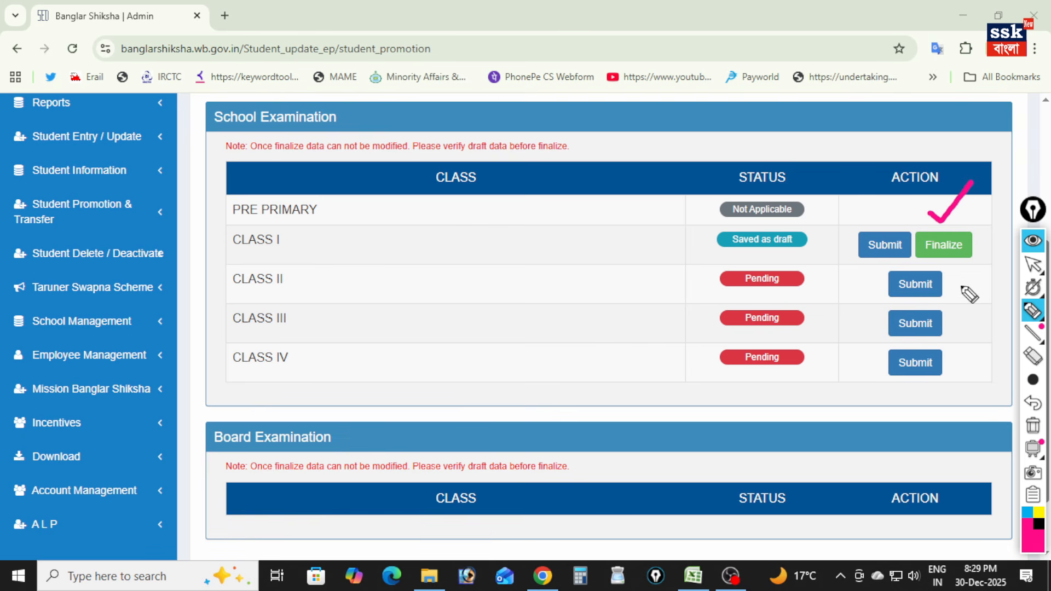
drag(952, 261, 957, 290)
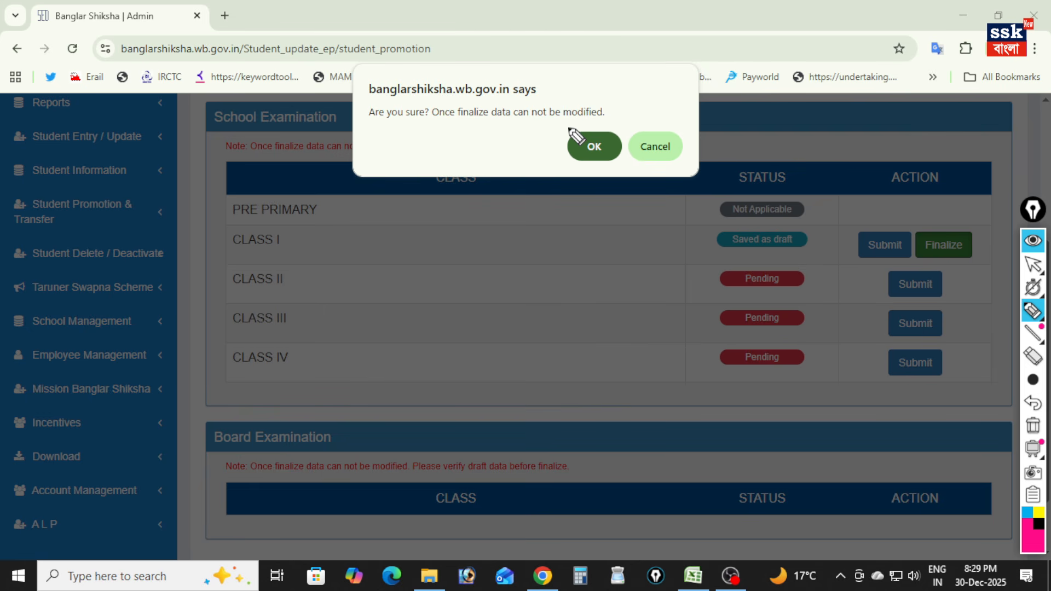
drag(572, 164, 566, 207)
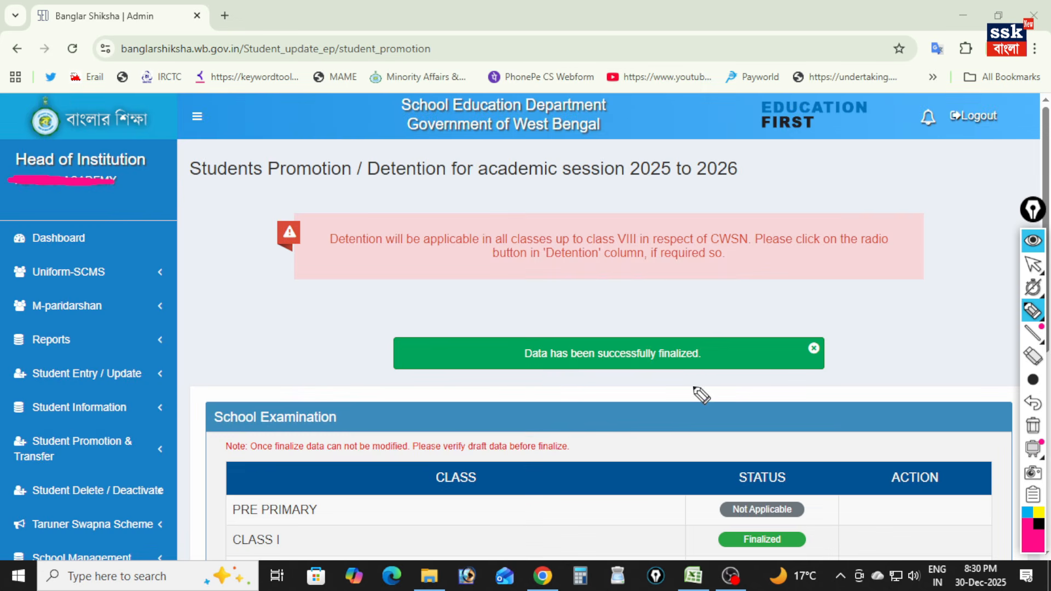
mouse_move(536, 315)
mouse_down()
mouse_move(511, 324)
mouse_move(563, 391)
mouse_move(734, 363)
mouse_move(602, 300)
mouse_move(523, 319)
mouse_up()
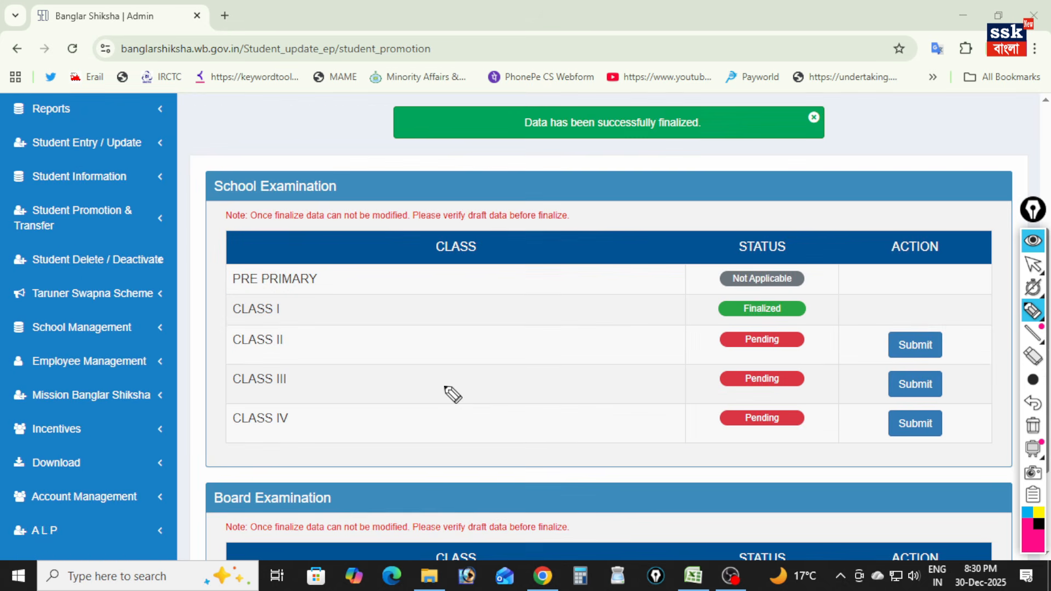
- Tick Class II, Class III and Class IV with the pen and mark their Pending statuses
drag(303, 345, 346, 327)
drag(318, 384, 349, 363)
drag(325, 424, 366, 398)
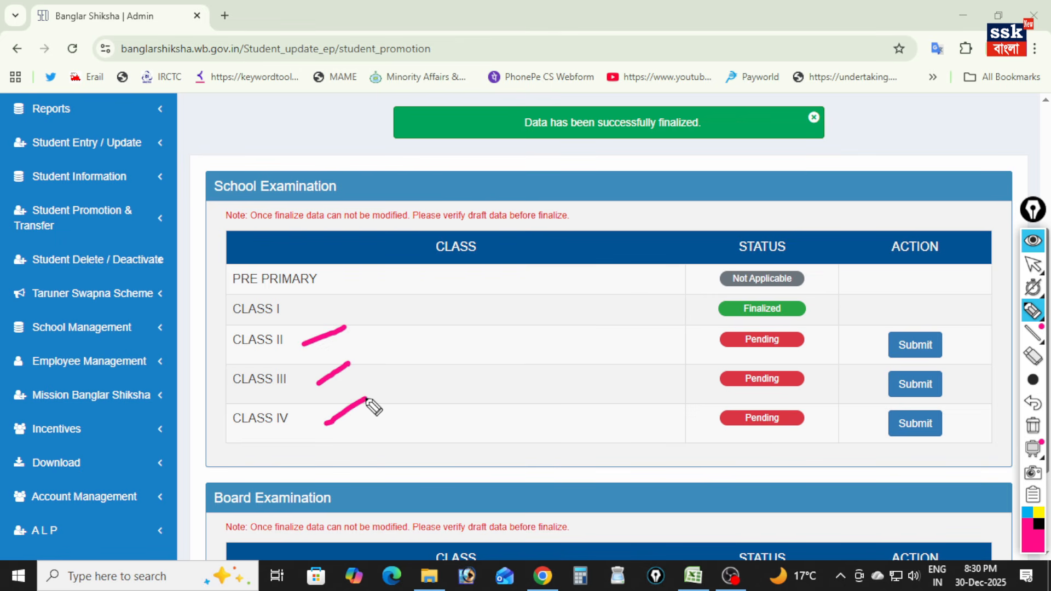
mouse_move(740, 325)
mouse_down()
mouse_move(704, 359)
mouse_move(712, 441)
mouse_move(733, 445)
mouse_up()
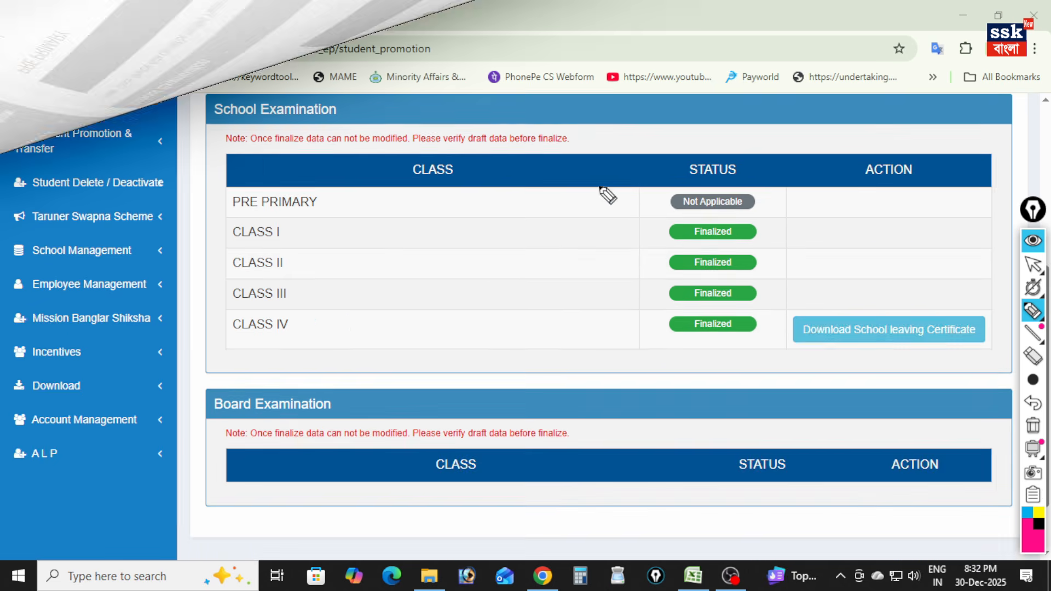
- Bracket the Finalized statuses of Classes I to IV and mark Download School leaving Certificate with an arrow and a tick
mouse_move(663, 207)
mouse_down()
mouse_move(648, 323)
mouse_move(665, 355)
mouse_up()
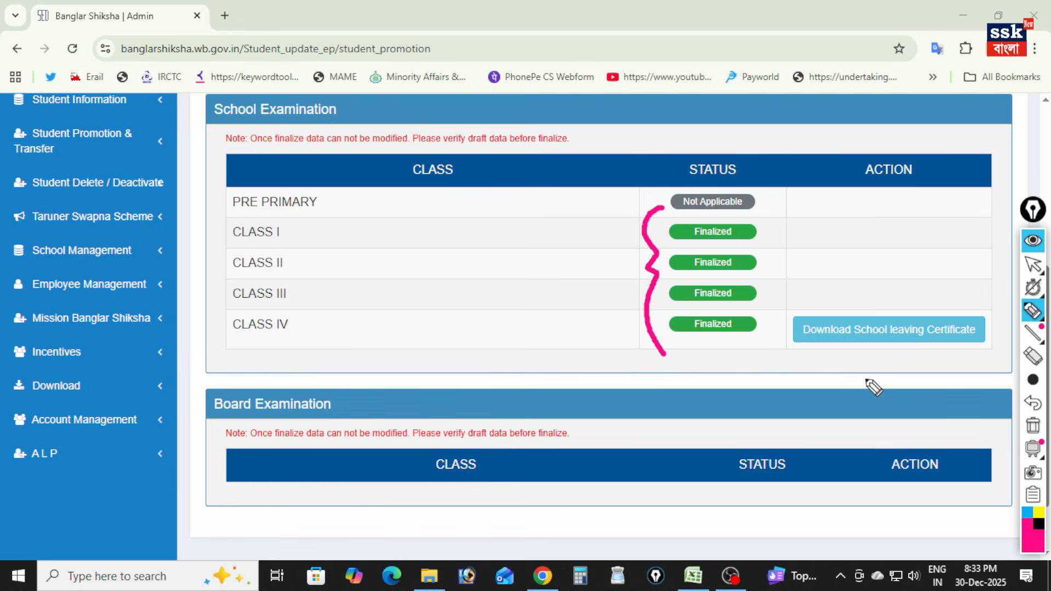
mouse_move(860, 351)
mouse_down()
mouse_move(847, 392)
mouse_move(863, 349)
mouse_move(878, 378)
mouse_up()
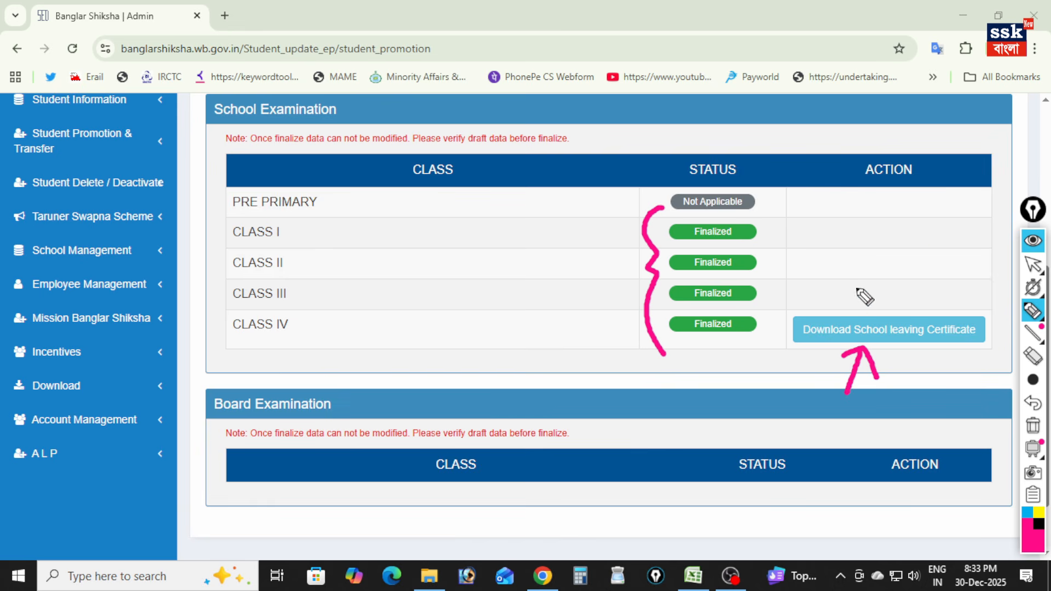
drag(855, 286, 932, 249)
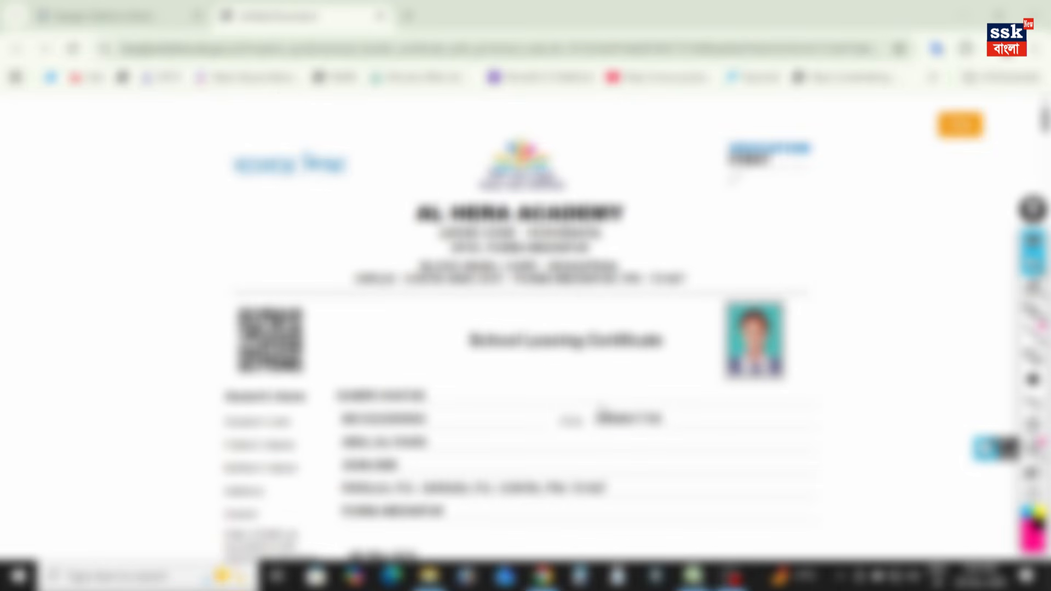
- Look through the students' School Leaving Certificates and the transfer certificate acknowledgement sections
scroll(602, 392, down, 8)
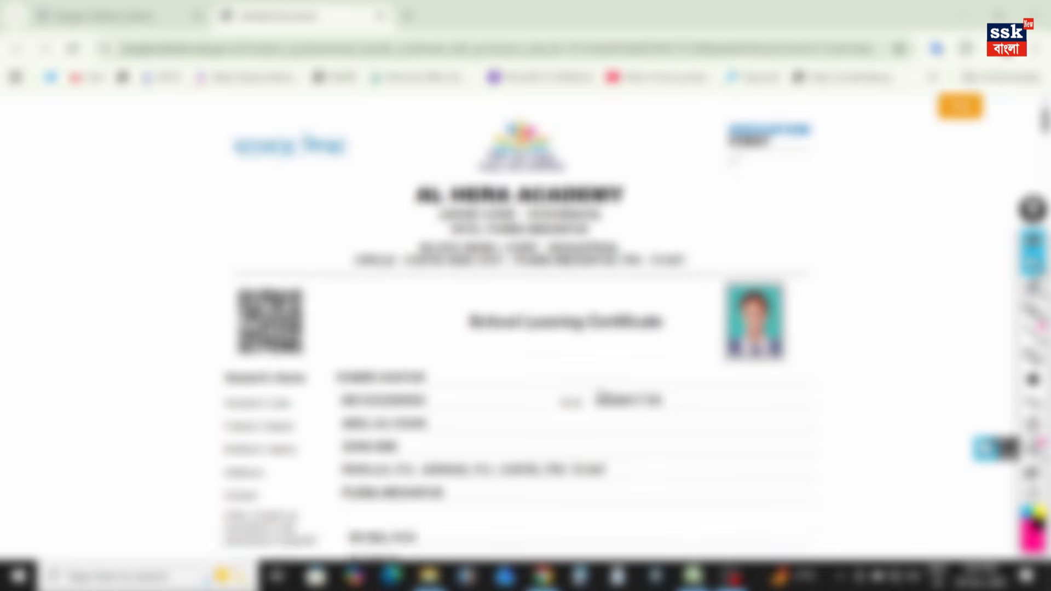
scroll(602, 392, up, 5)
scroll(602, 392, down, 7)
scroll(602, 391, down, 5)
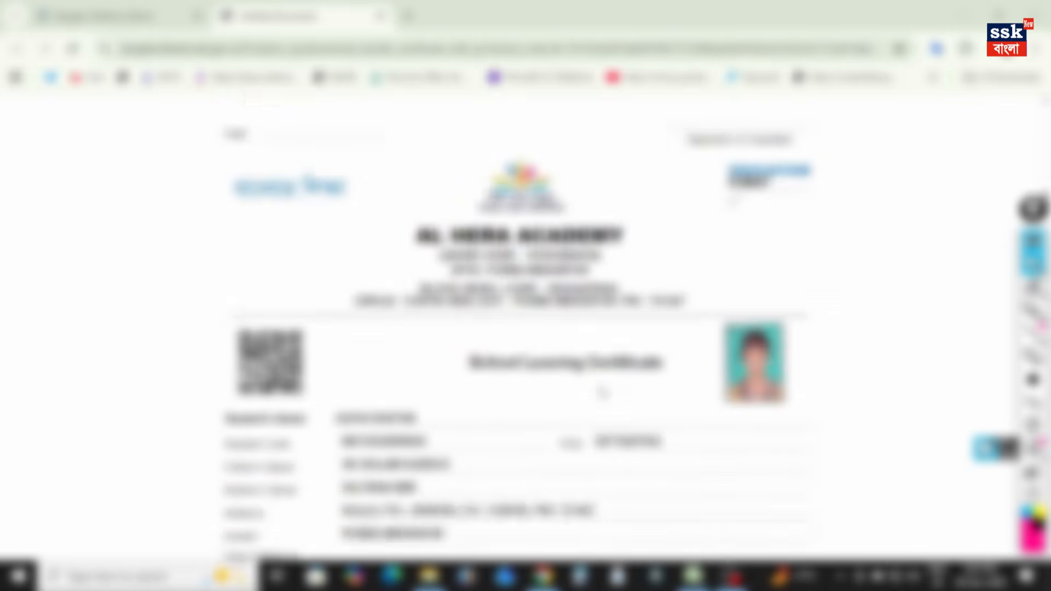
scroll(602, 392, up, 4)
scroll(601, 392, down, 6)
scroll(602, 391, down, 20)
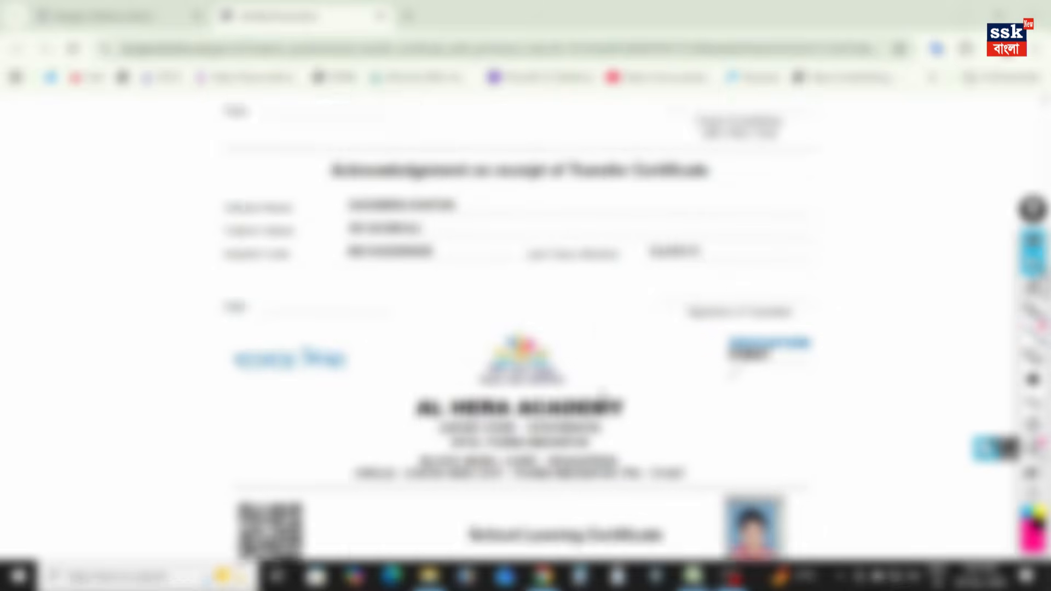
scroll(602, 392, down, 20)
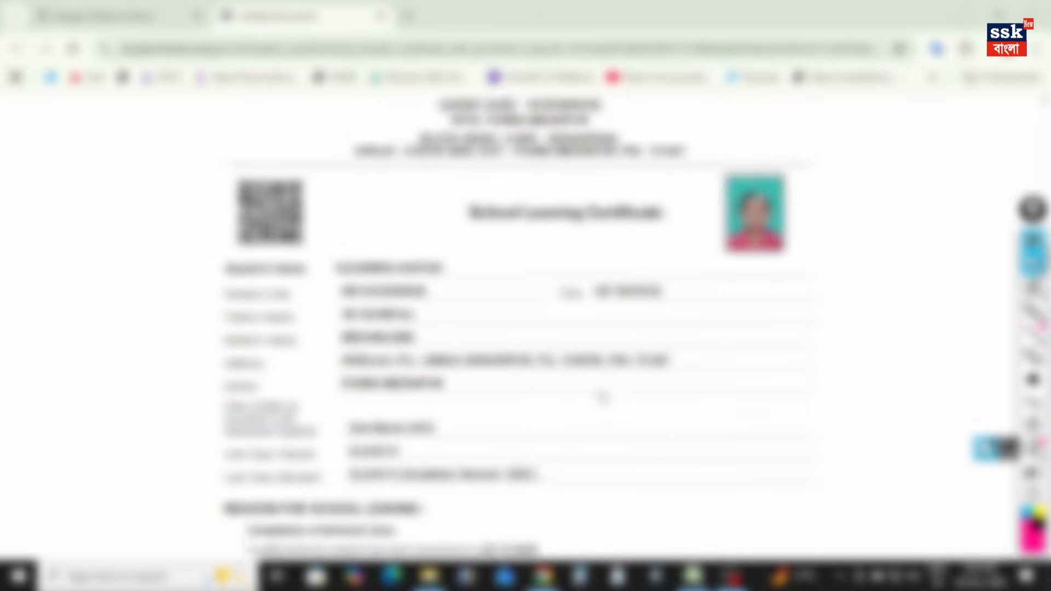
scroll(602, 396, down, 10)
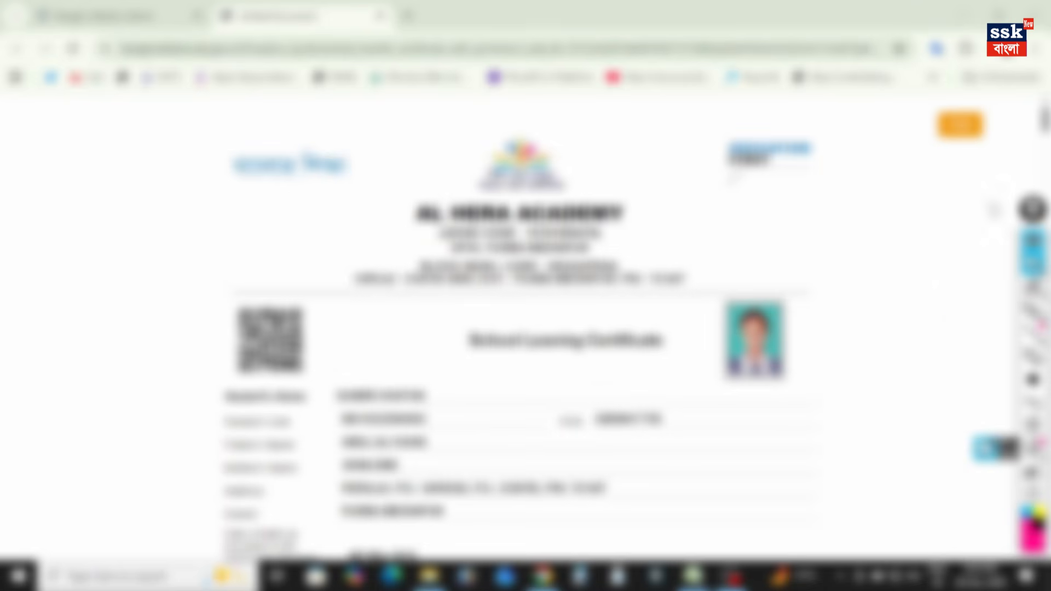
- Draw a pen arrow pointing to the orange button above the first School Leaving Certificate
click(1032, 310)
drag(961, 164, 914, 212)
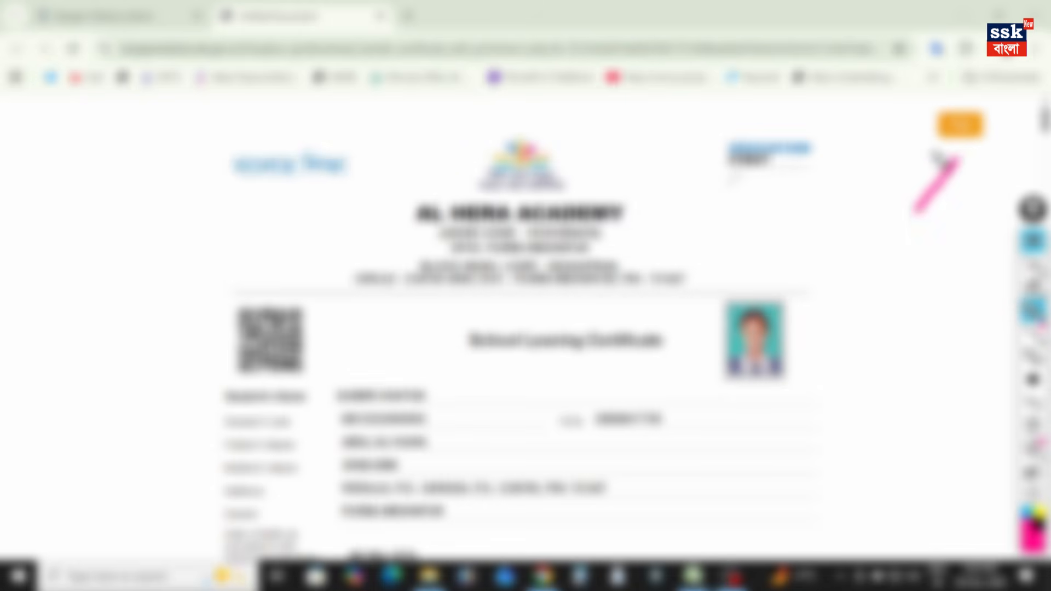
drag(930, 151, 972, 189)
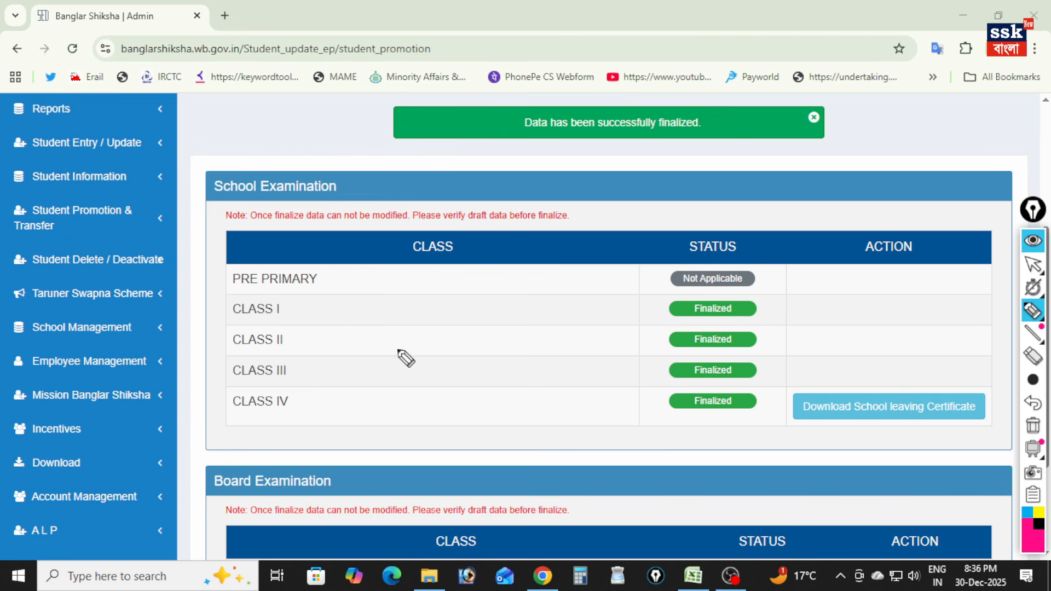
- Tick Student Promotion & Transfer with the pen and open the Student's Transfer Out page
mouse_move(134, 221)
mouse_down()
mouse_move(153, 229)
mouse_move(218, 177)
mouse_up()
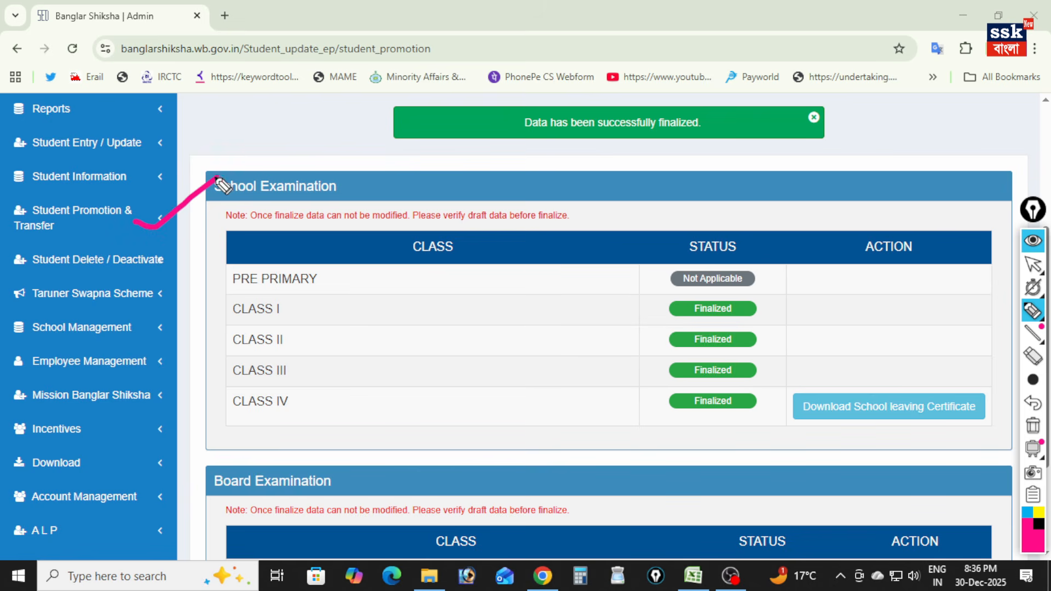
key(ctrl+shift+2)
click(87, 218)
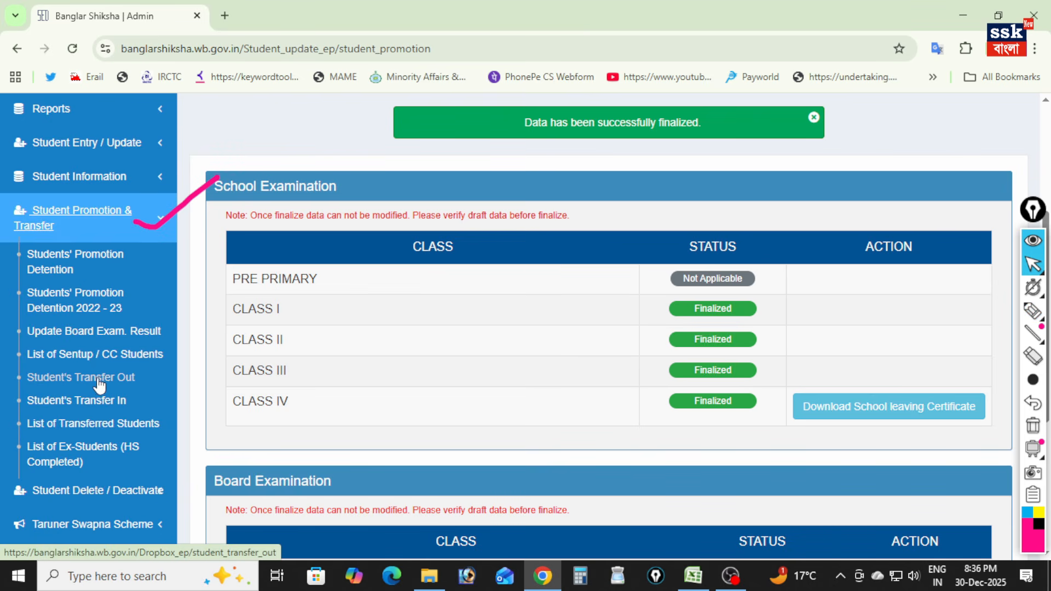
click(64, 378)
- Tick the Student Code field with the pen and draw an arrow pointing to Search Student
key(ctrl+shift+3)
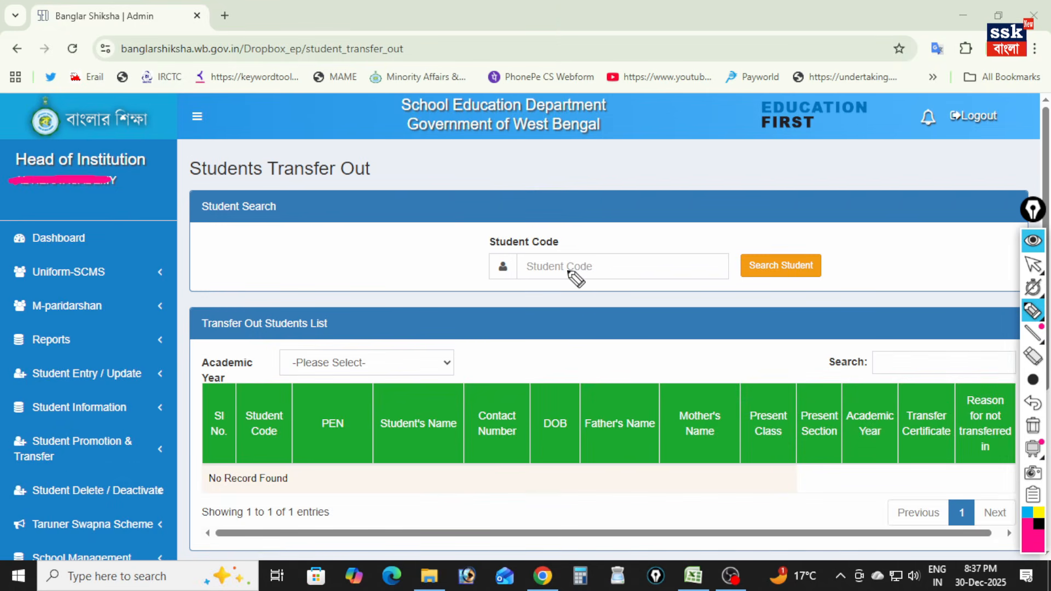
drag(570, 235, 638, 206)
mouse_move(768, 278)
mouse_down()
mouse_move(761, 304)
mouse_move(777, 272)
mouse_move(779, 301)
mouse_up()
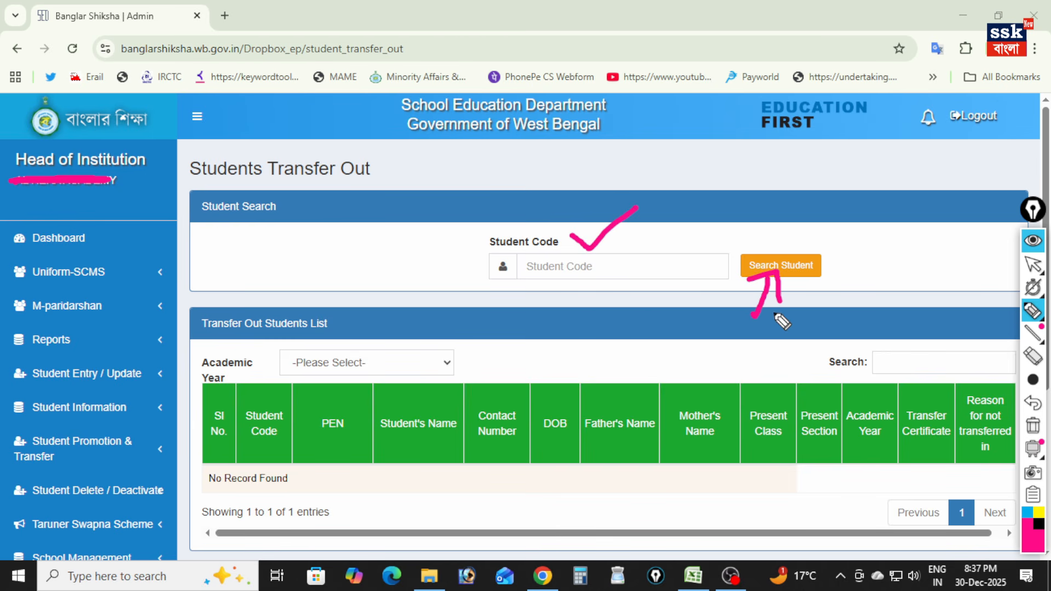